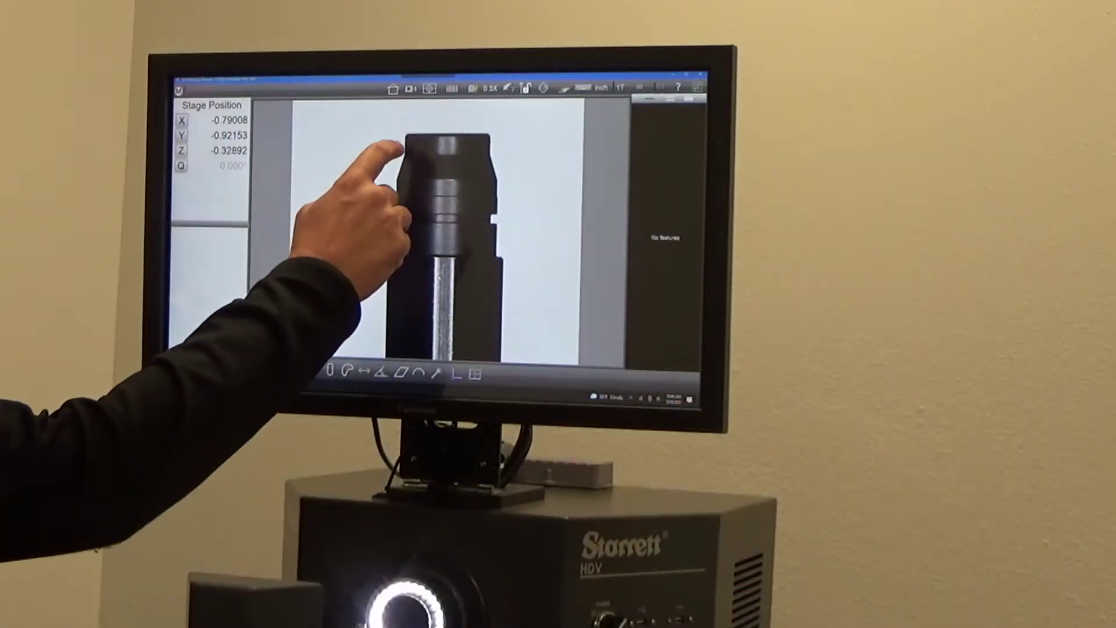
# - Measure lines along the part's top, right and other outer edges
pyautogui.click(434, 129)
pyautogui.click(461, 145)
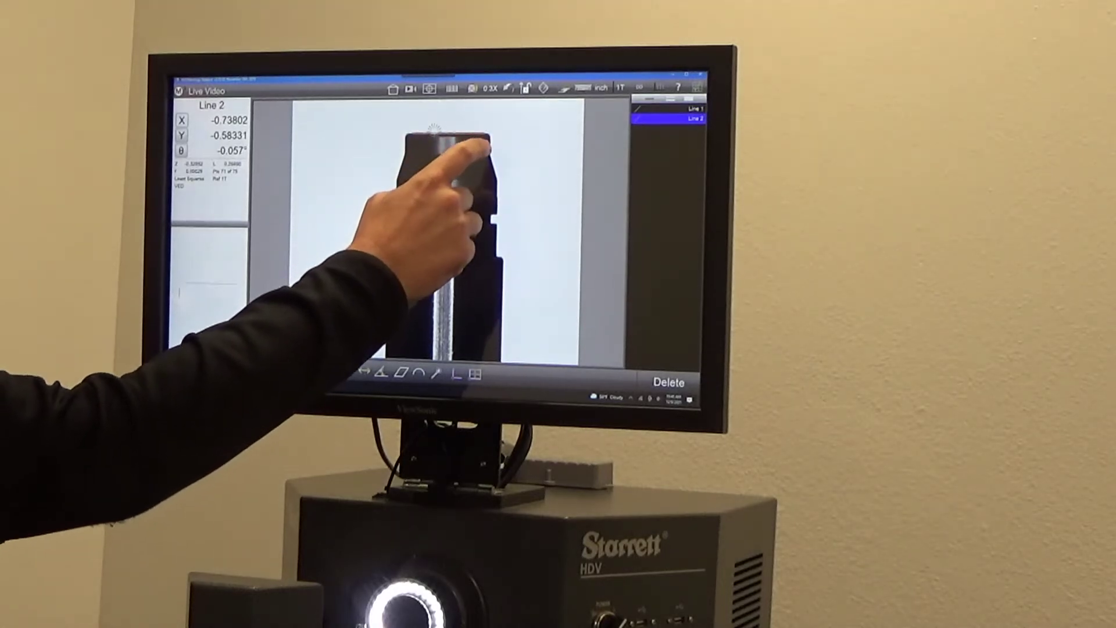
pyautogui.click(400, 179)
pyautogui.click(395, 166)
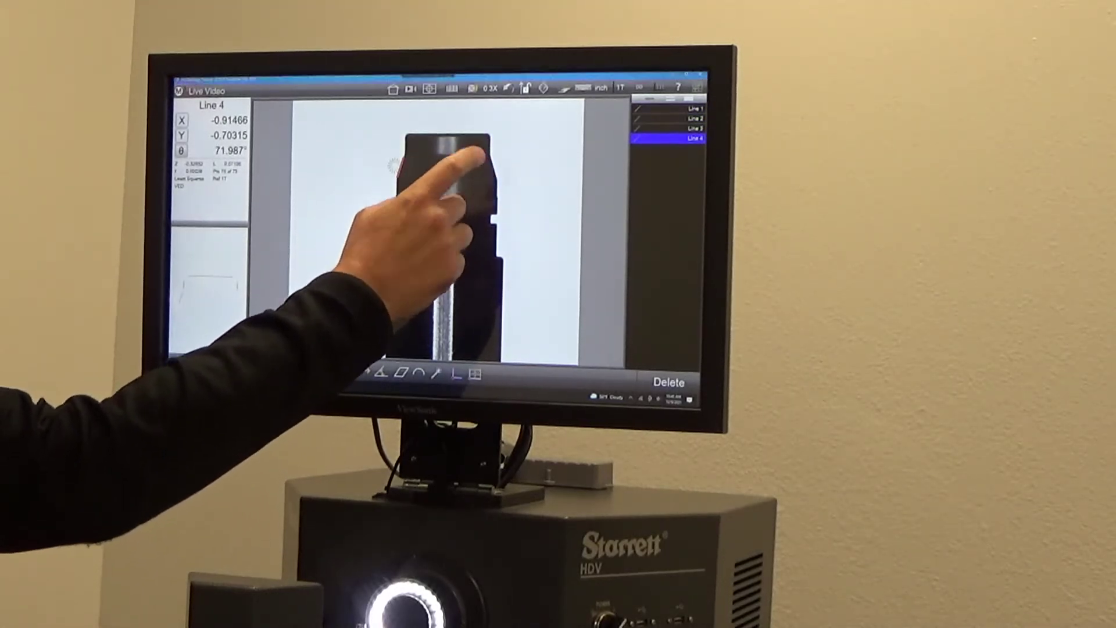
pyautogui.click(487, 167)
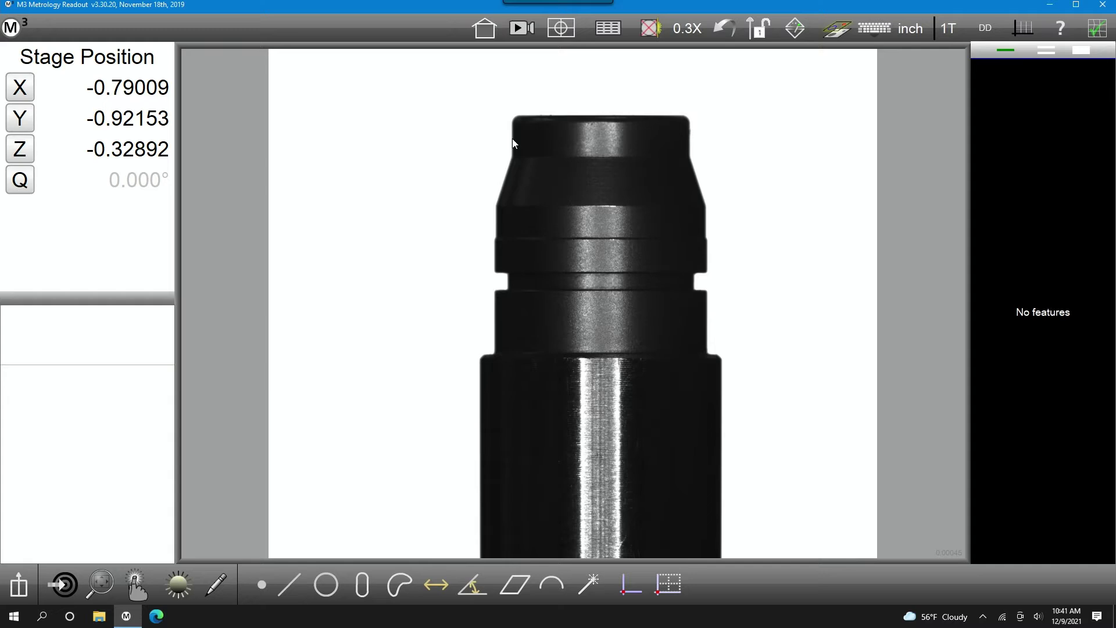
# - Measure the left, top, right and both chamfer edges as Lines 1–5 and display them in Part View
pyautogui.click(511, 138)
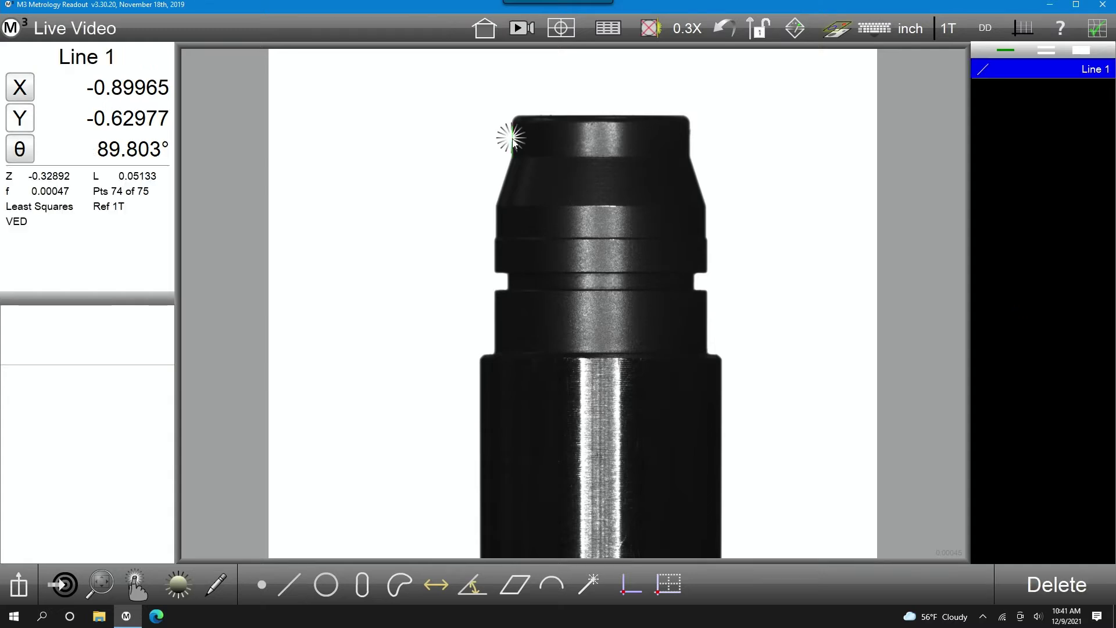
pyautogui.click(552, 113)
pyautogui.click(690, 140)
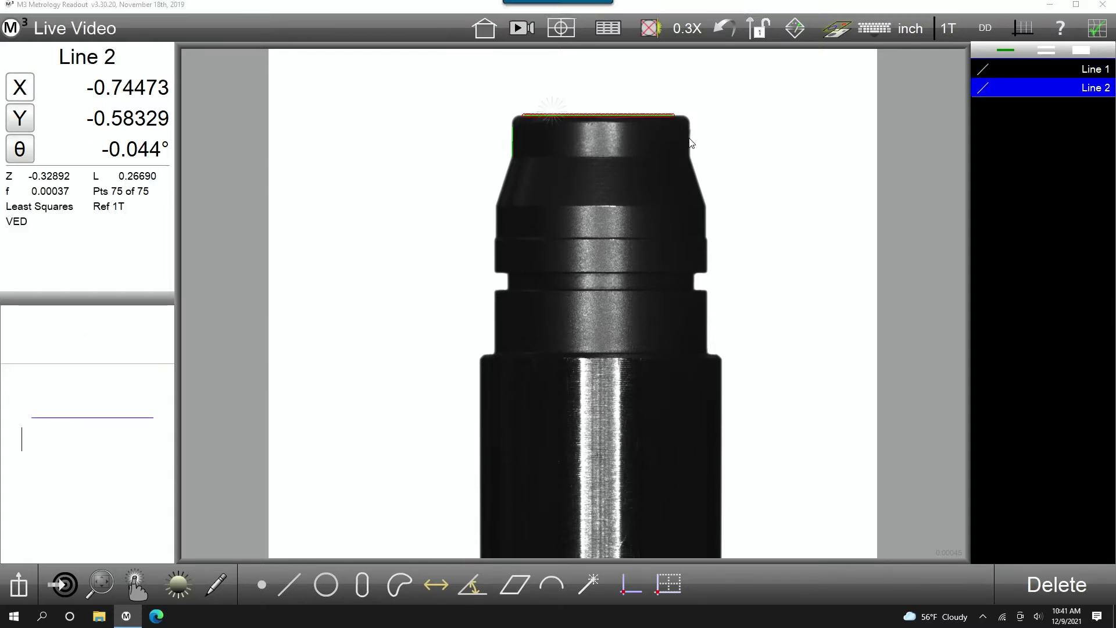
pyautogui.click(507, 181)
pyautogui.click(698, 187)
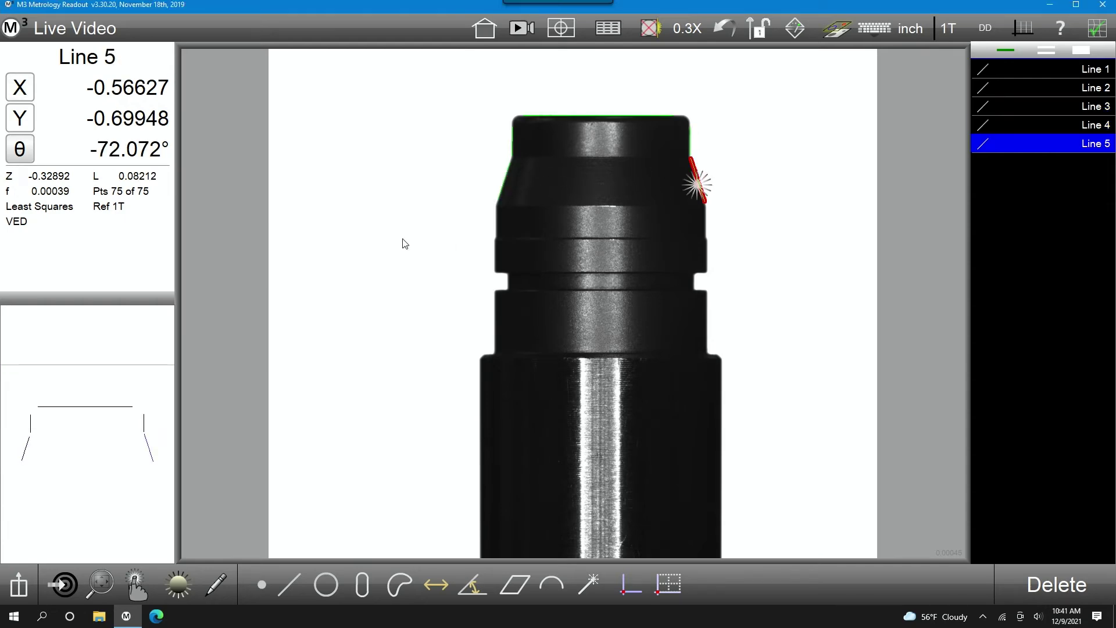
pyautogui.click(143, 350)
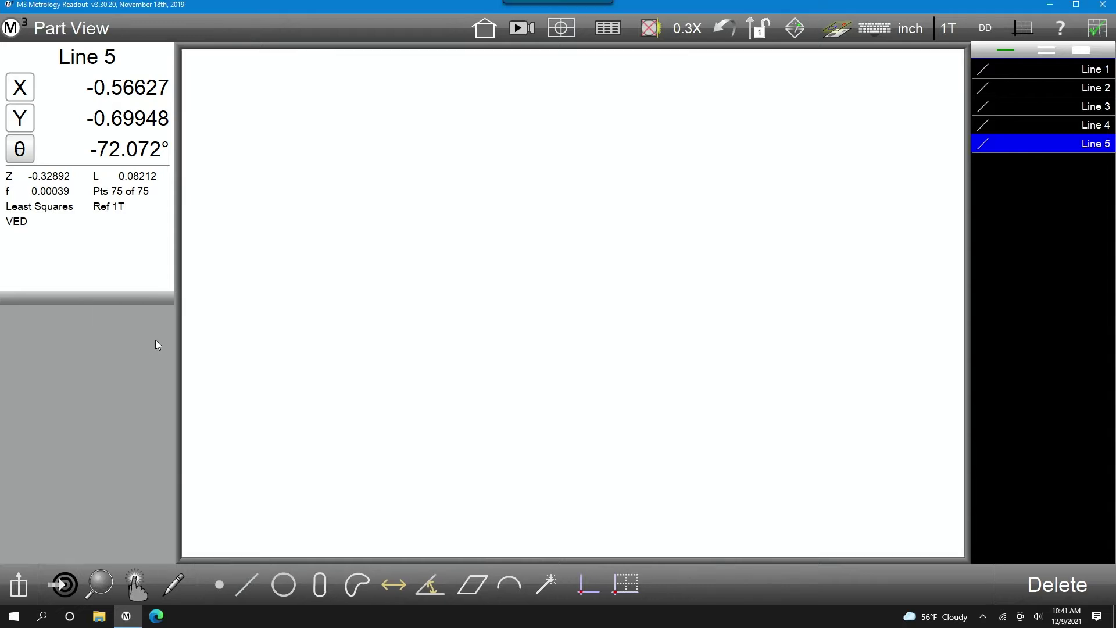
# - Create Dist 6 between side Lines 1 and 3, reading 0.31991
pyautogui.click(387, 586)
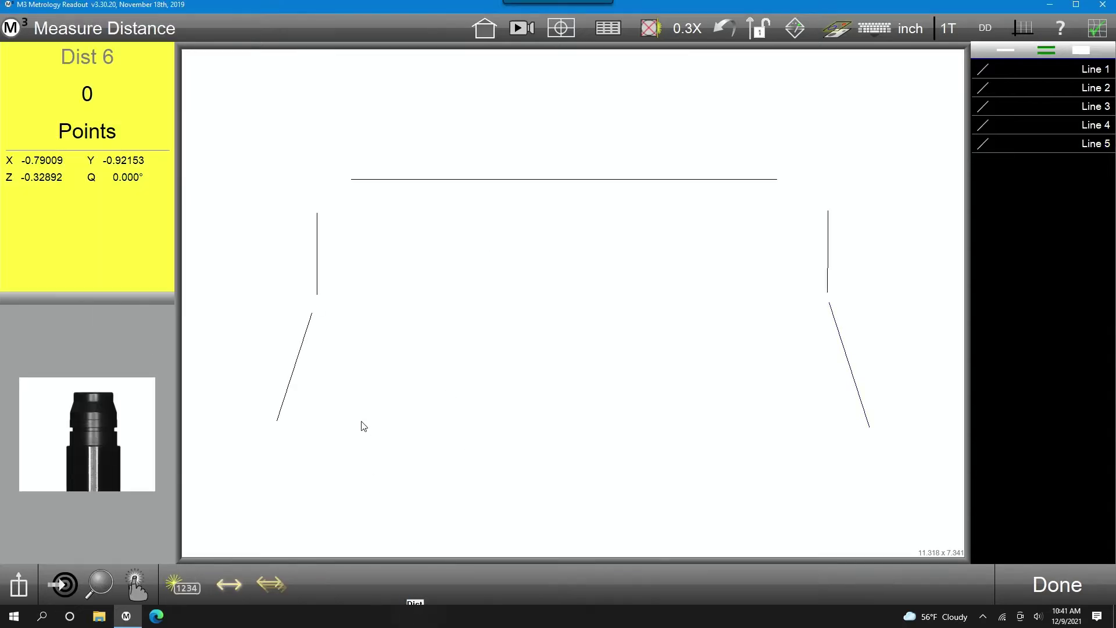
pyautogui.click(319, 269)
pyautogui.click(829, 264)
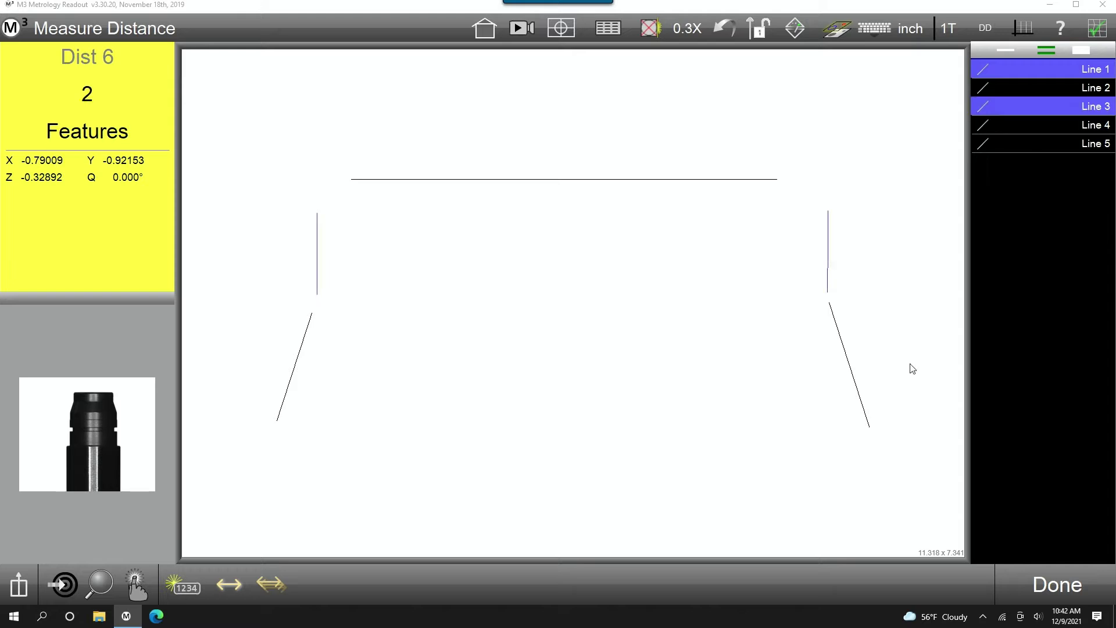
pyautogui.click(1042, 587)
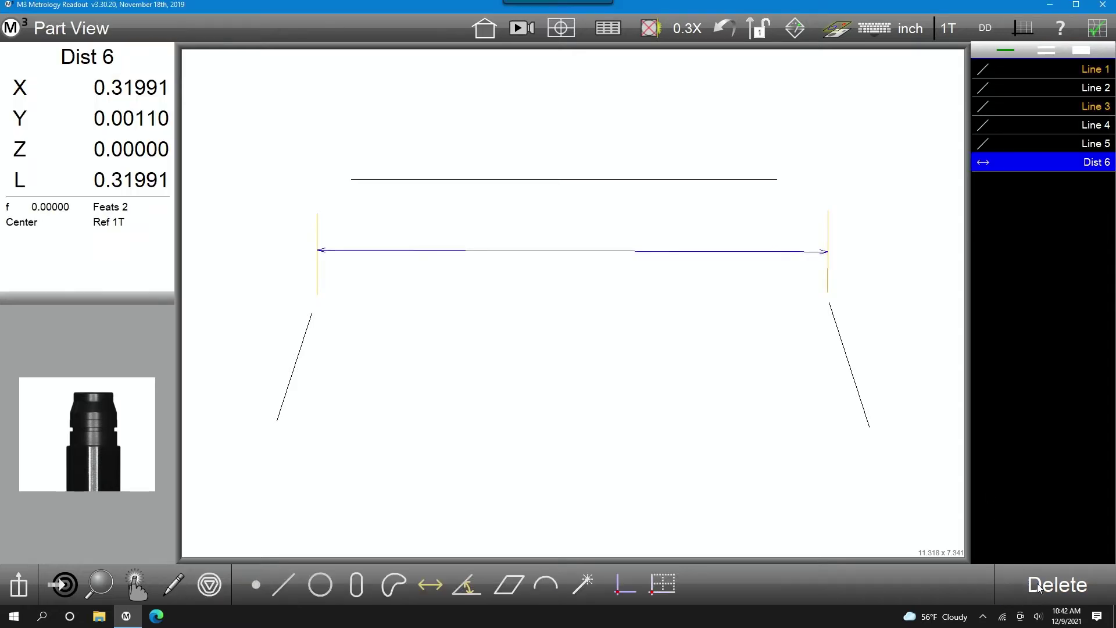
# - Create Angle 7 between chamfer Line 4 and side Line 1, reading 162.171°
pyautogui.click(466, 584)
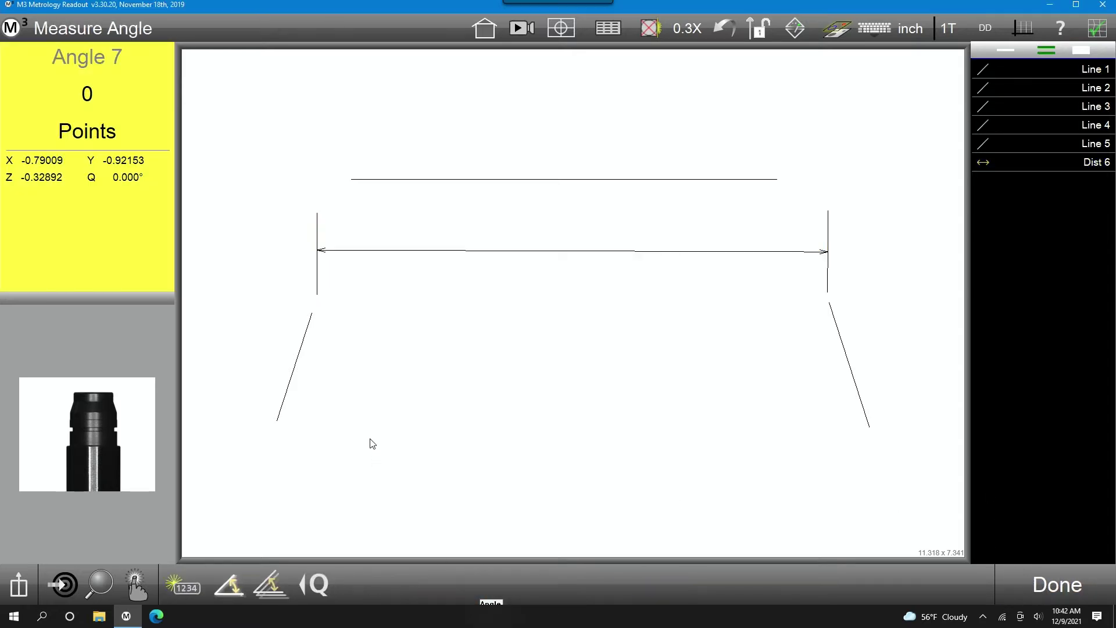
pyautogui.click(303, 345)
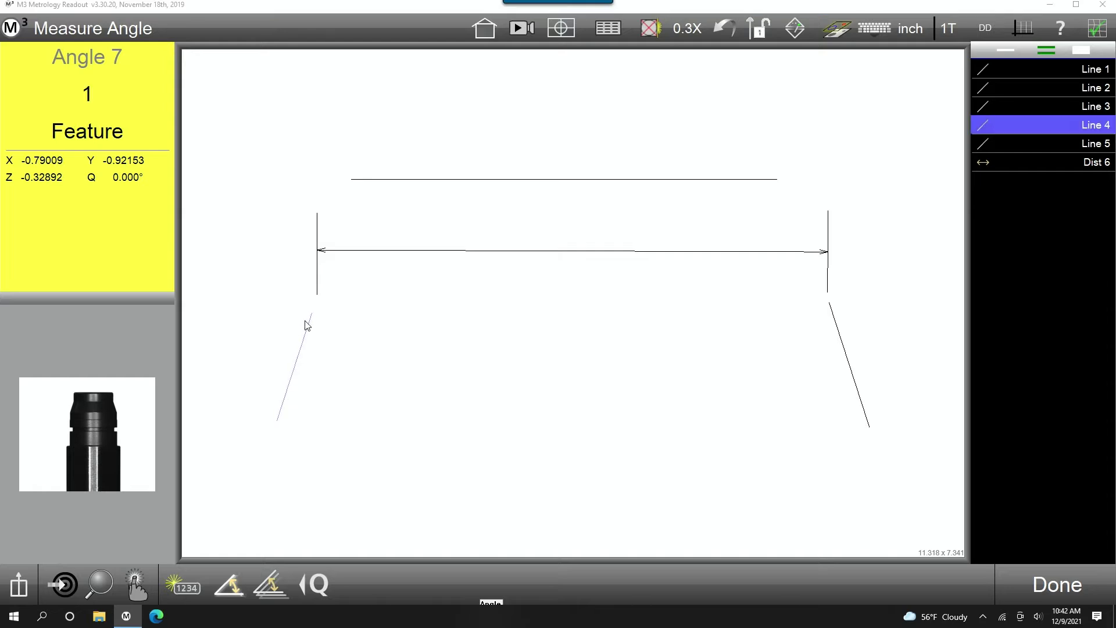
pyautogui.click(318, 291)
pyautogui.click(1041, 582)
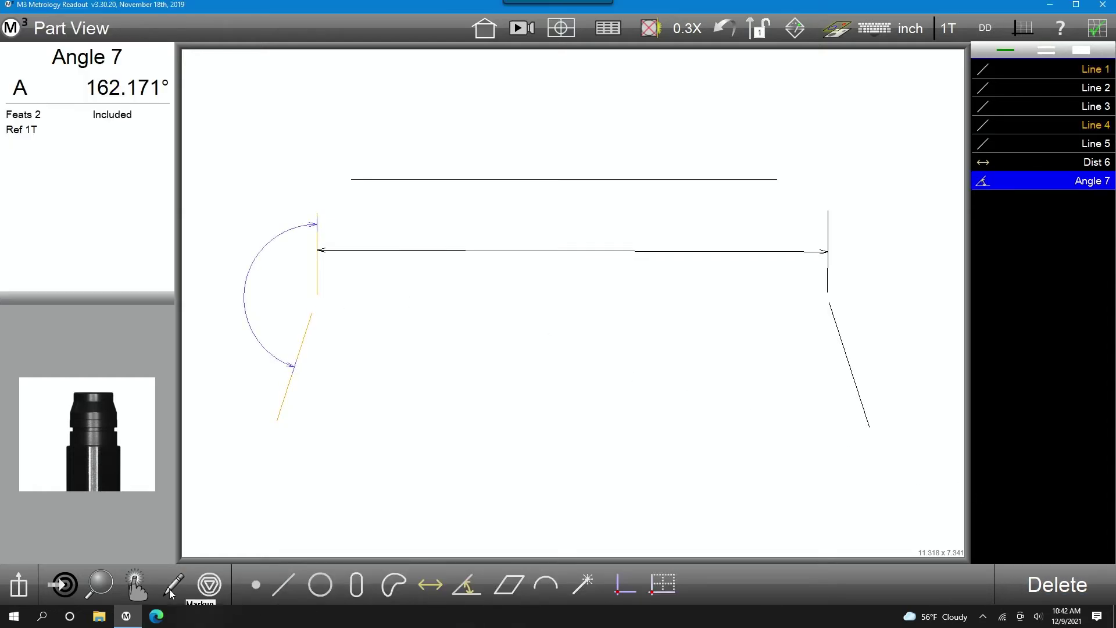
pyautogui.click(210, 585)
# - Drag the 162.171° angle label up-left and the Dist 6 dimension higher on the drawing
pyautogui.moveTo(281, 241); pyautogui.dragTo(266, 146)
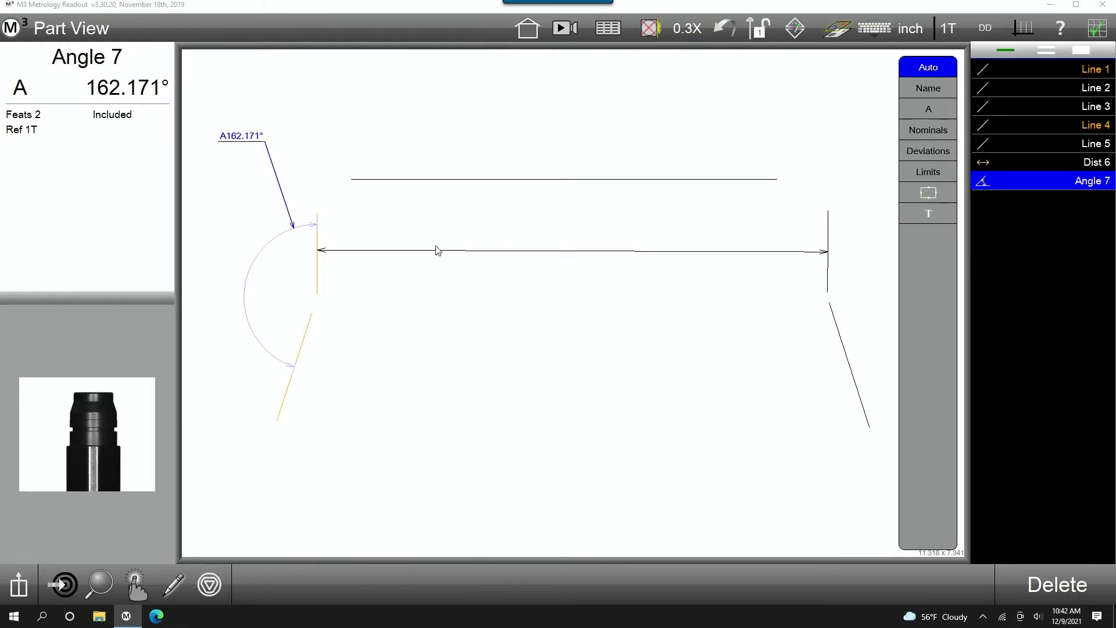
pyautogui.moveTo(445, 252); pyautogui.dragTo(860, 131)
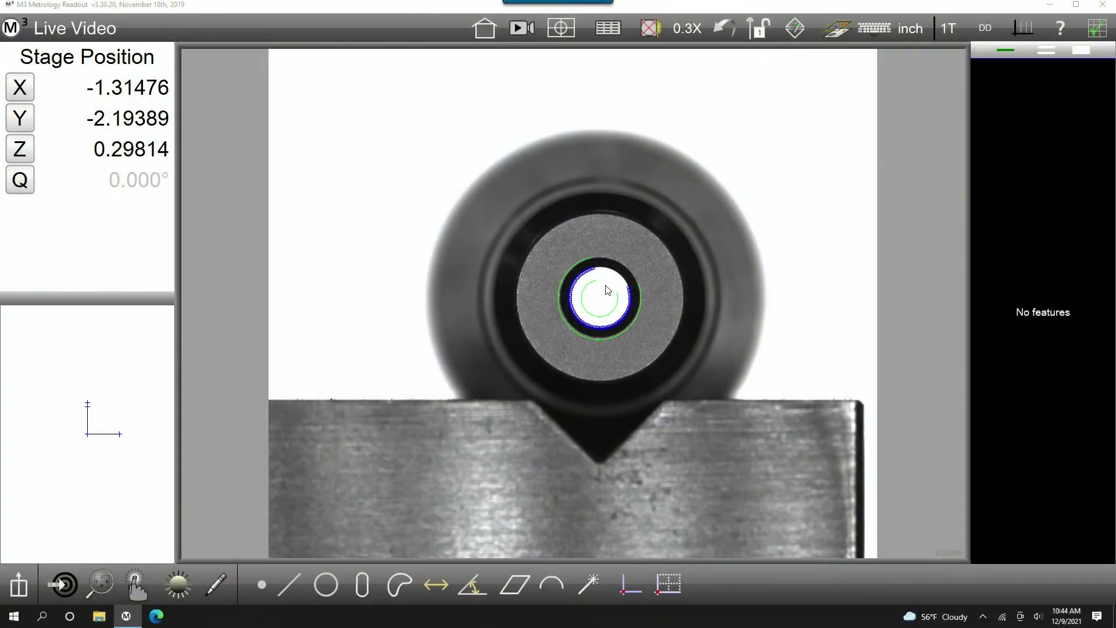
# - Measure the bore as Circle 1 (D 0.10915) and the outer edge as Circle 2 (D 0.29808) in Part View
pyautogui.click(598, 280)
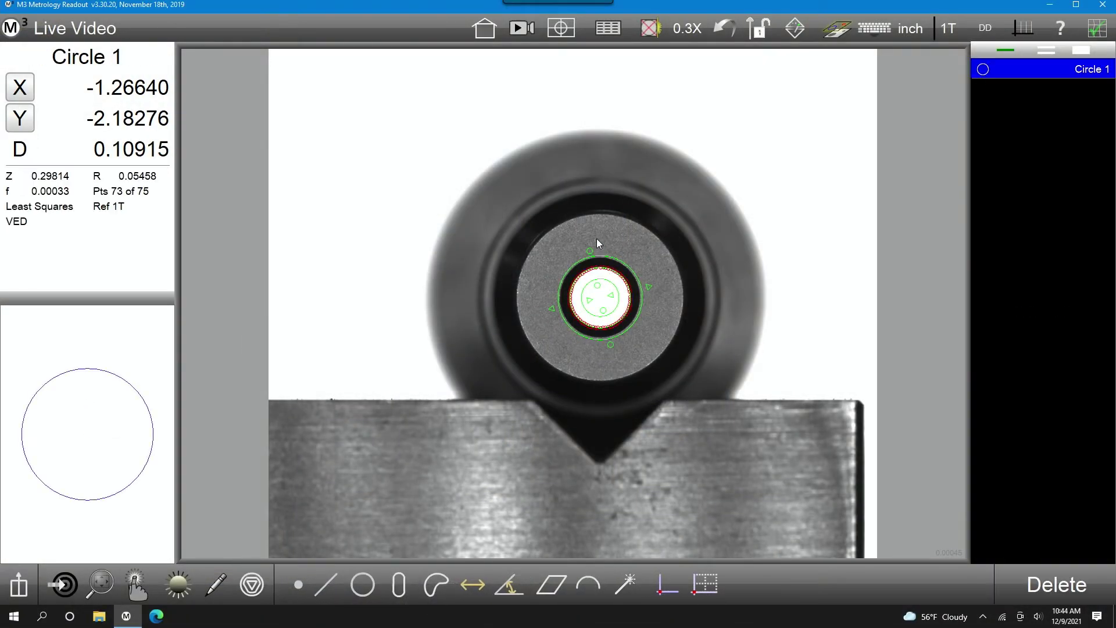
pyautogui.click(581, 218)
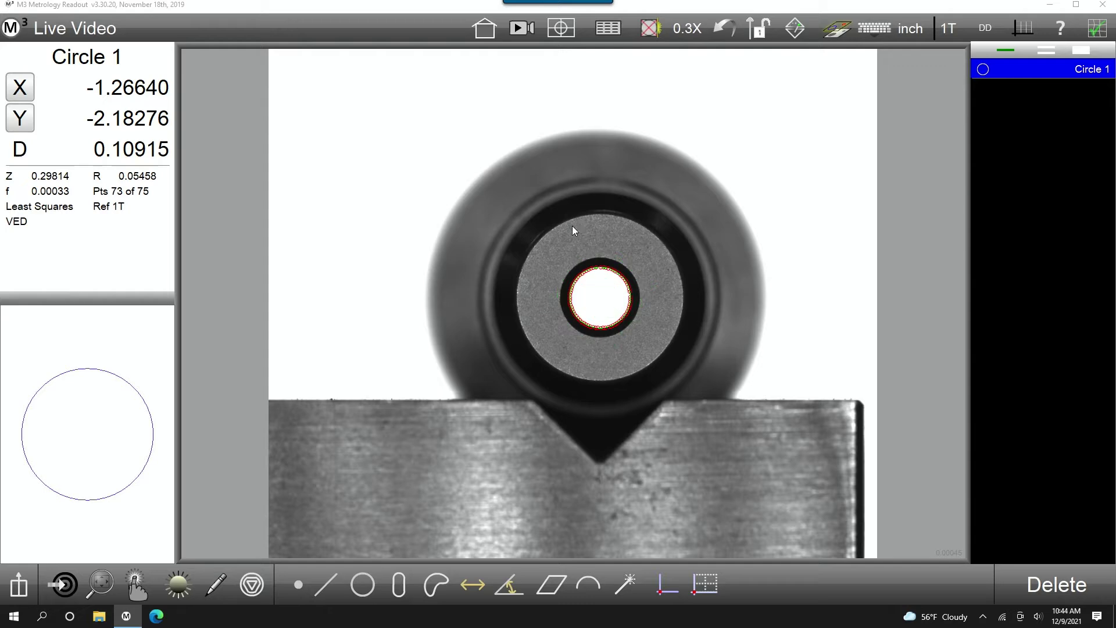
pyautogui.moveTo(566, 232)
pyautogui.mouseDown()
pyautogui.moveTo(529, 295)
pyautogui.moveTo(541, 336)
pyautogui.moveTo(623, 356)
pyautogui.moveTo(668, 281)
pyautogui.moveTo(630, 240)
pyautogui.moveTo(580, 240)
pyautogui.moveTo(611, 219)
pyautogui.moveTo(605, 238)
pyautogui.mouseUp()
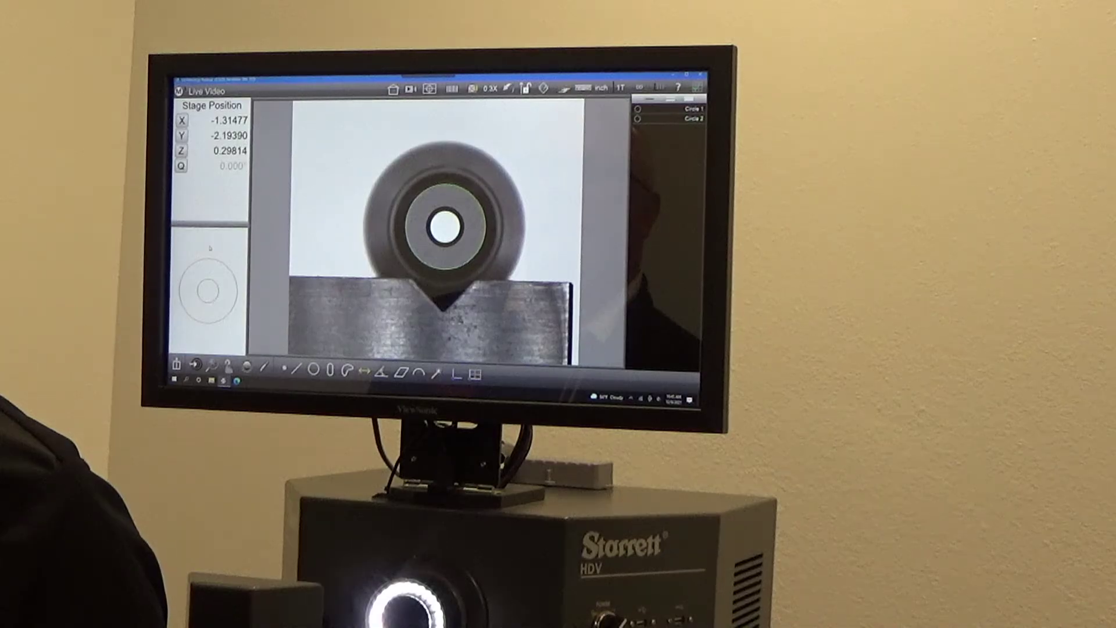
pyautogui.click(210, 249)
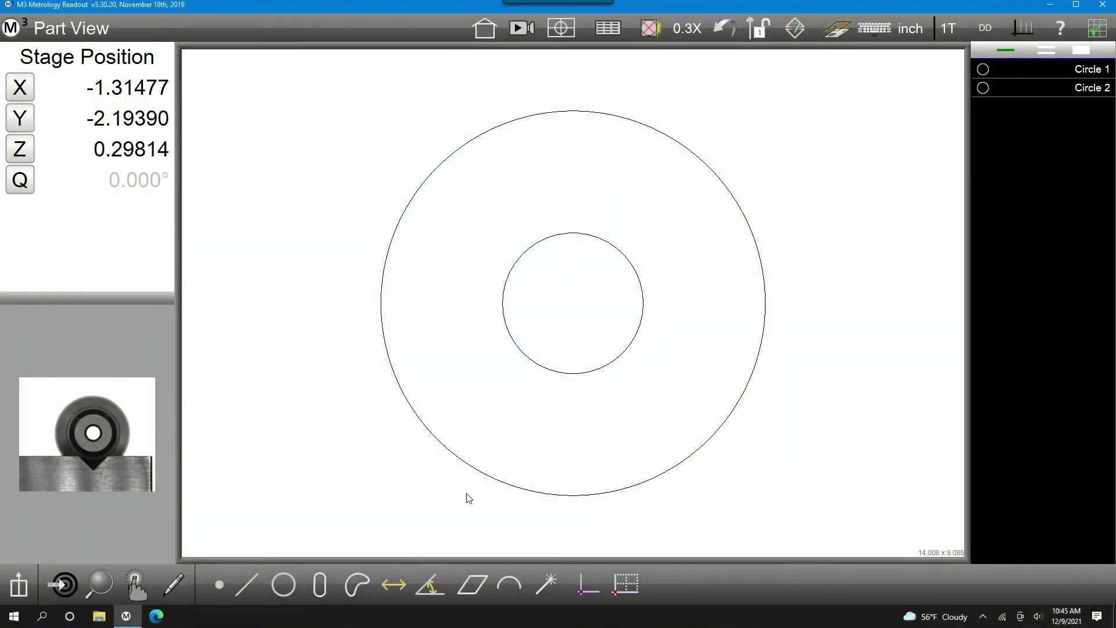
# - Create Dist 3 between inner Circle 1 and outer Circle 2
pyautogui.click(393, 585)
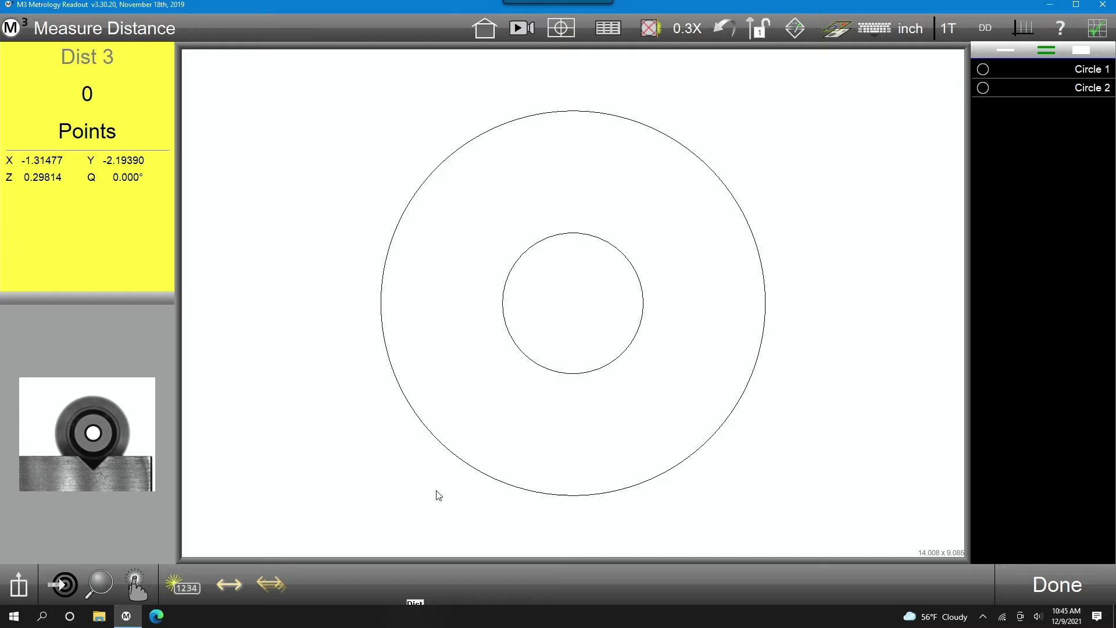
pyautogui.click(544, 371)
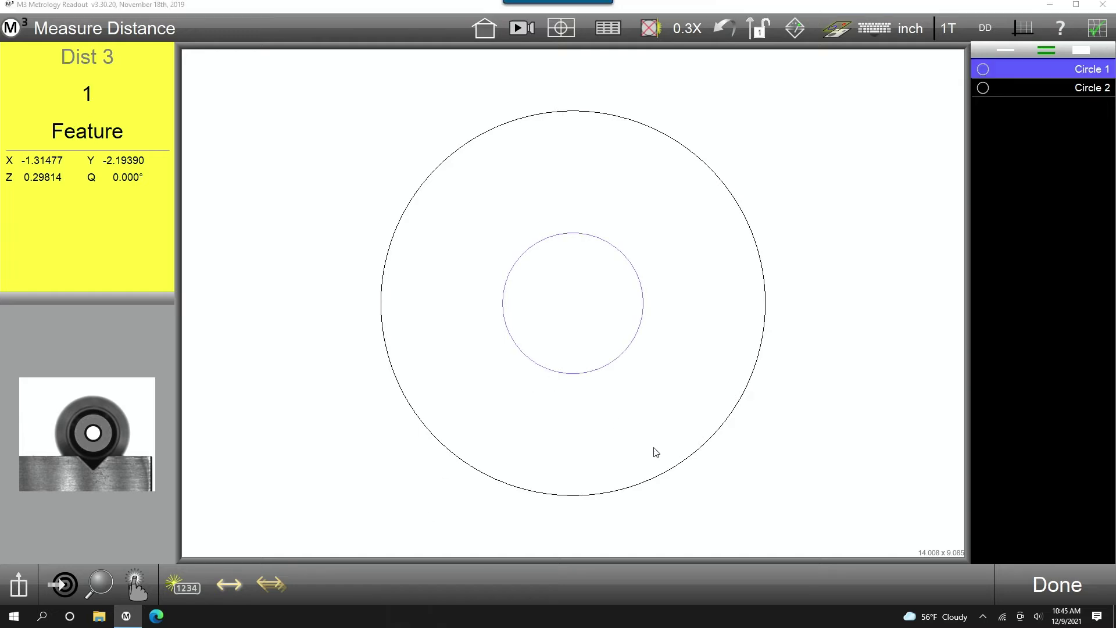
pyautogui.click(667, 476)
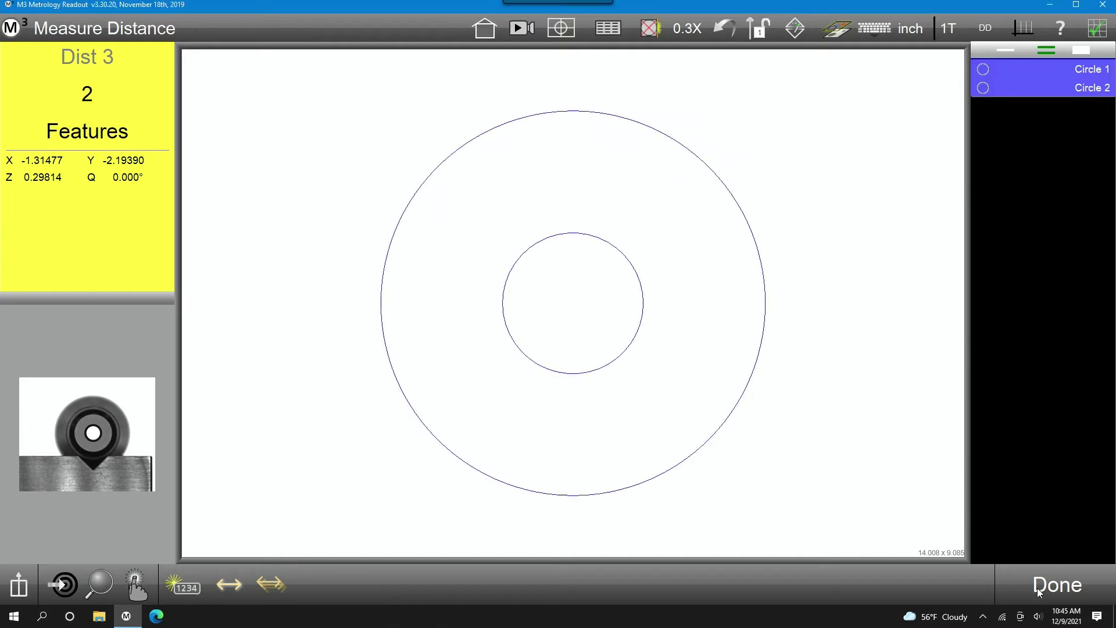
pyautogui.click(1038, 587)
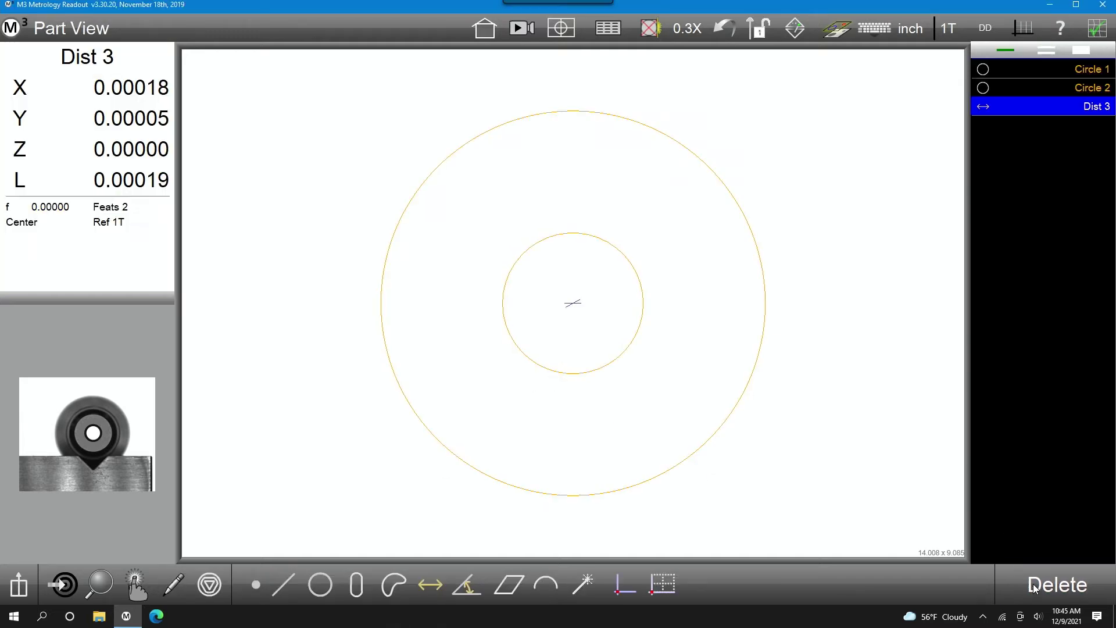
# - Switch Dist 3 from Center through Nearest to Farthest (L 0.09465) and select Circle 2
pyautogui.click(214, 583)
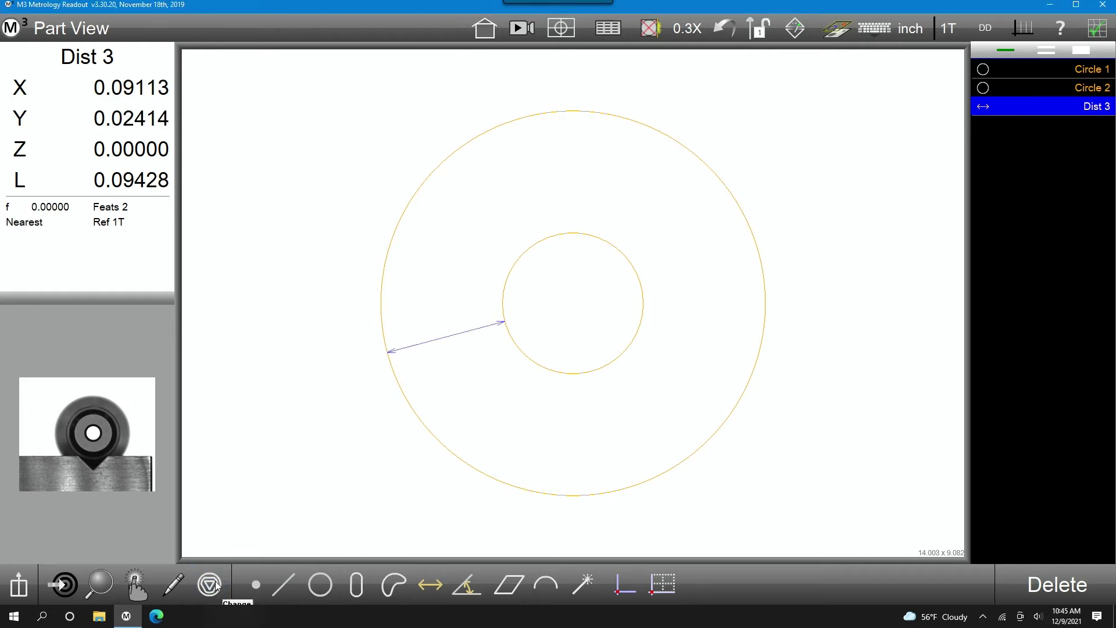
pyautogui.click(214, 584)
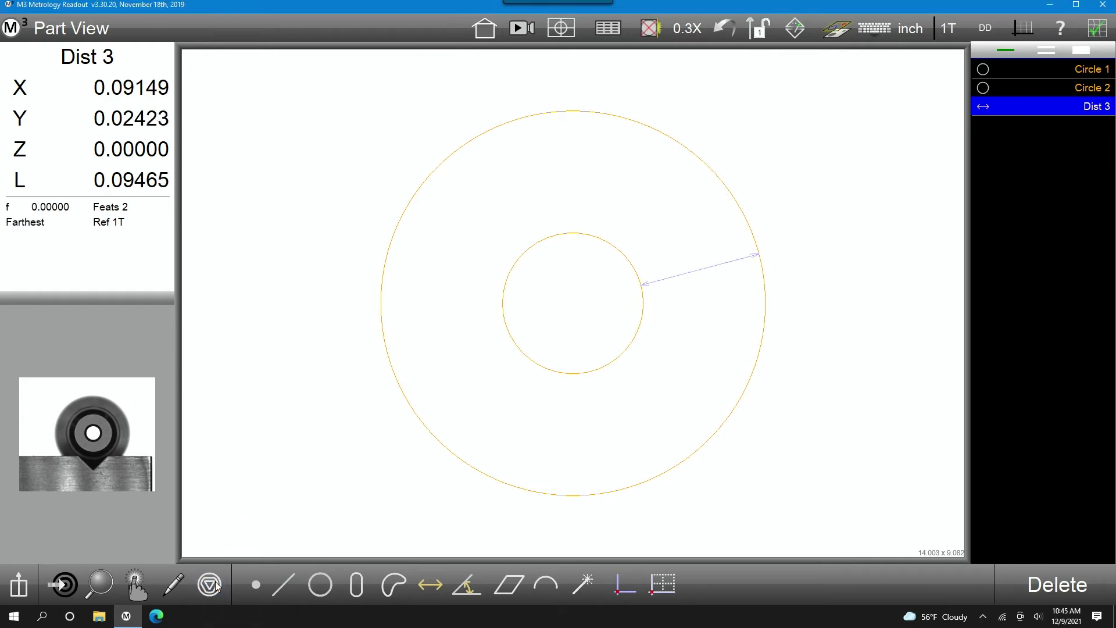
pyautogui.click(1091, 89)
# - Give Circle 2 a 0.01 concentricity tolerance referenced to Circle 1 and view its deviation
pyautogui.click(145, 219)
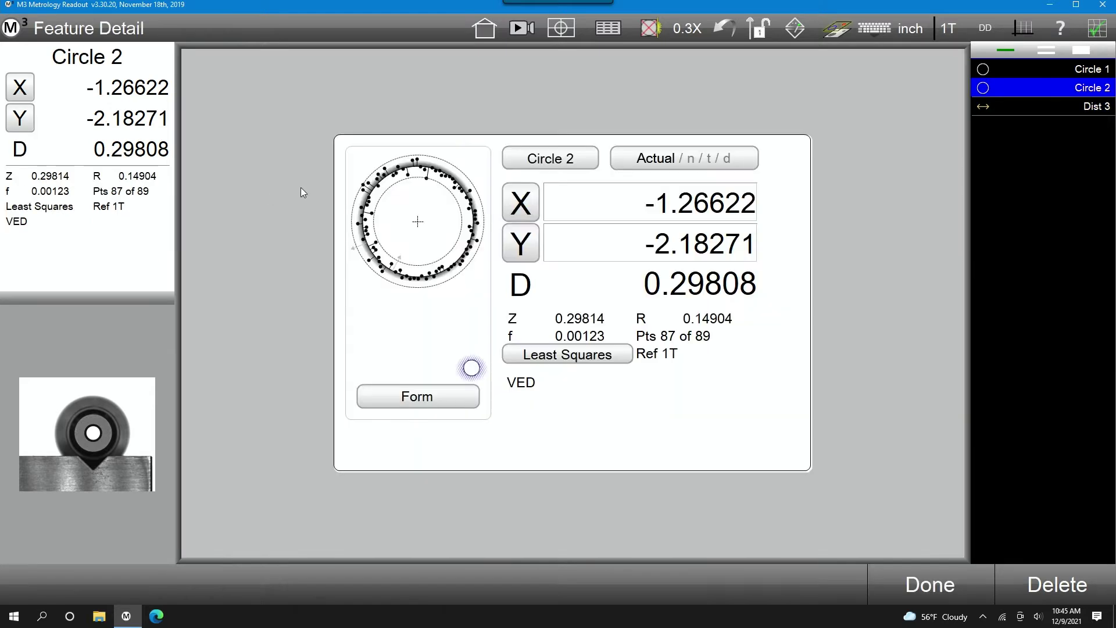
pyautogui.click(654, 166)
pyautogui.click(653, 166)
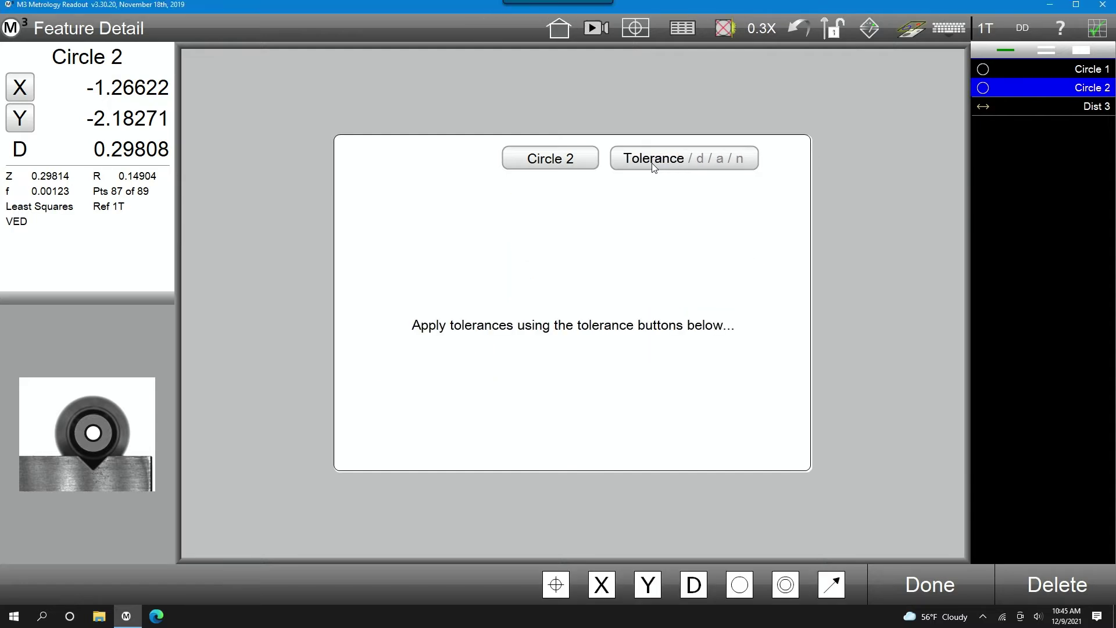
pyautogui.click(787, 586)
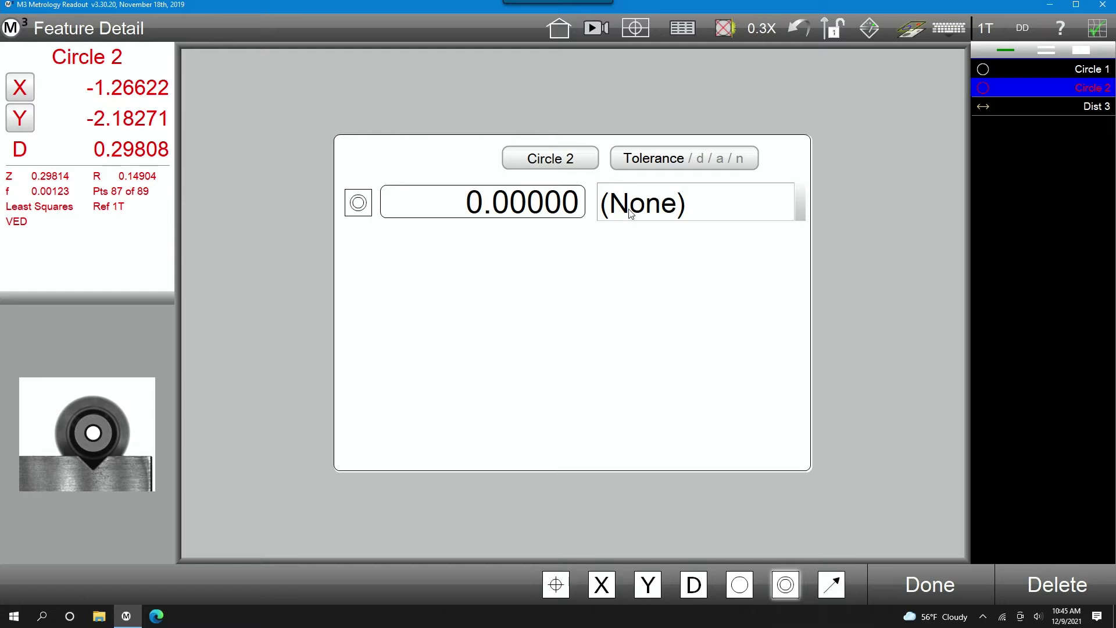
pyautogui.click(631, 214)
pyautogui.click(634, 250)
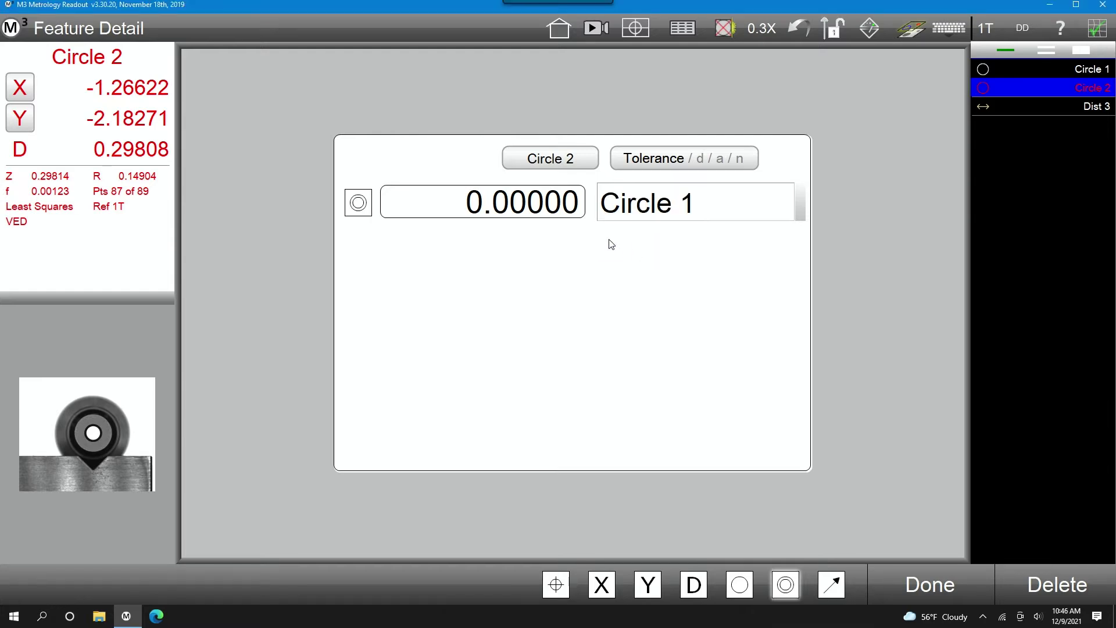
pyautogui.click(521, 206)
pyautogui.click(521, 206)
pyautogui.write('1')
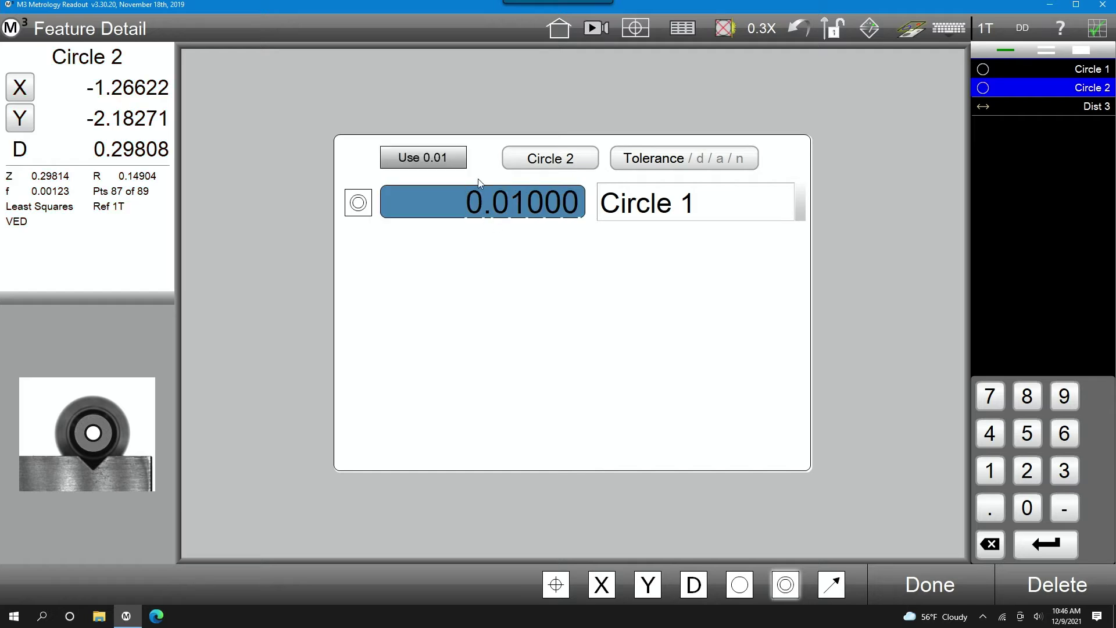
pyautogui.click(634, 158)
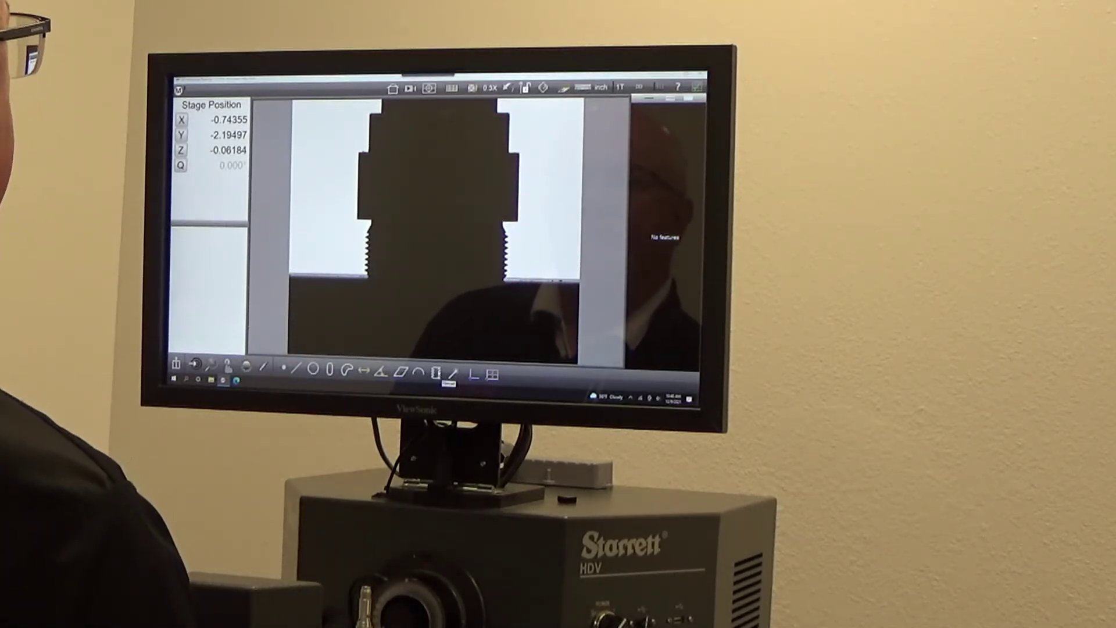
# - Frame the threaded section to measure Thread 1 and open its details (P 0.52382, L 0.01971)
pyautogui.click(436, 373)
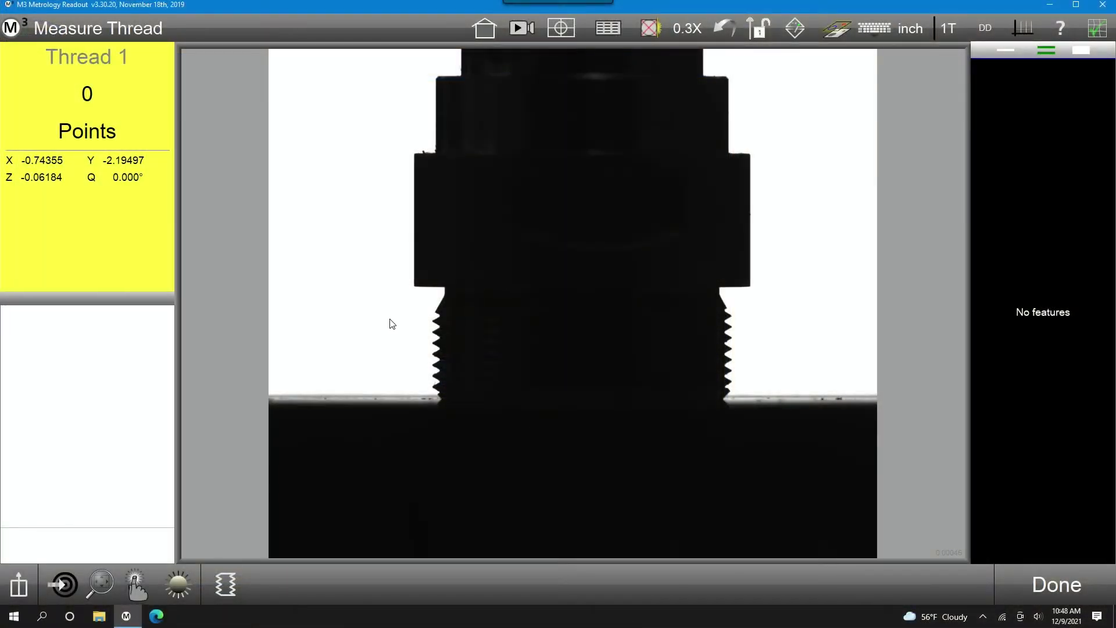
pyautogui.moveTo(389, 318); pyautogui.dragTo(765, 385)
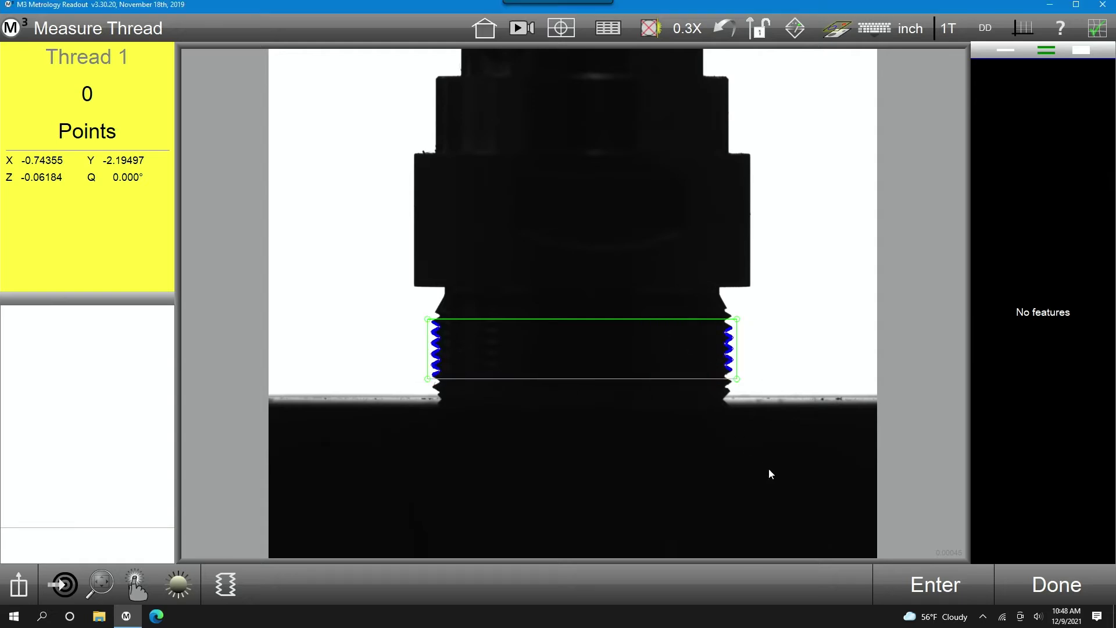
pyautogui.click(919, 584)
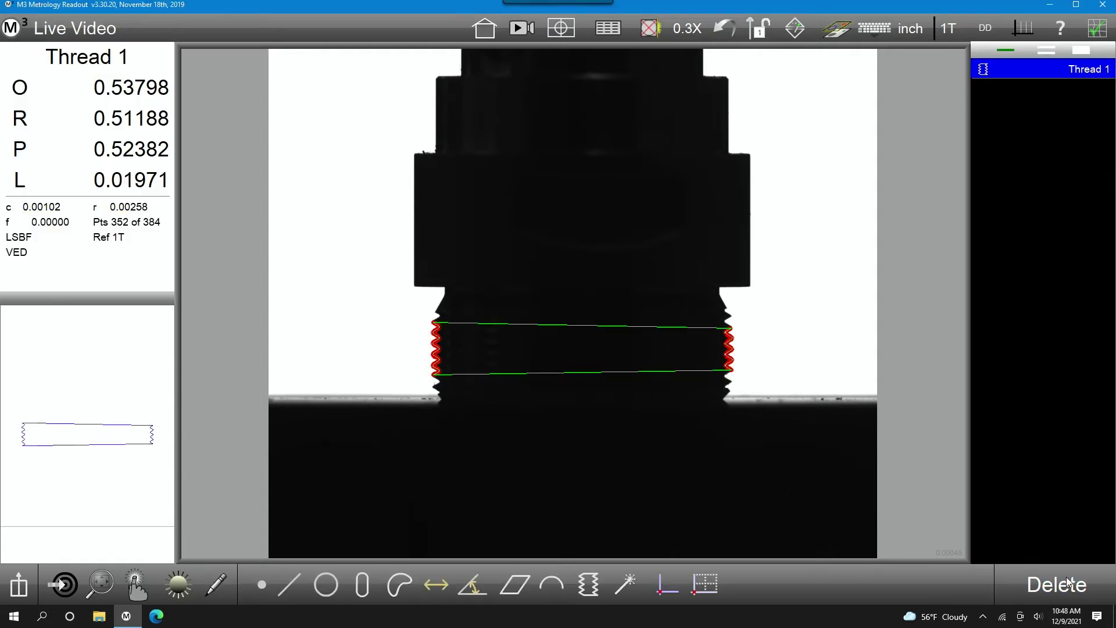
pyautogui.click(79, 210)
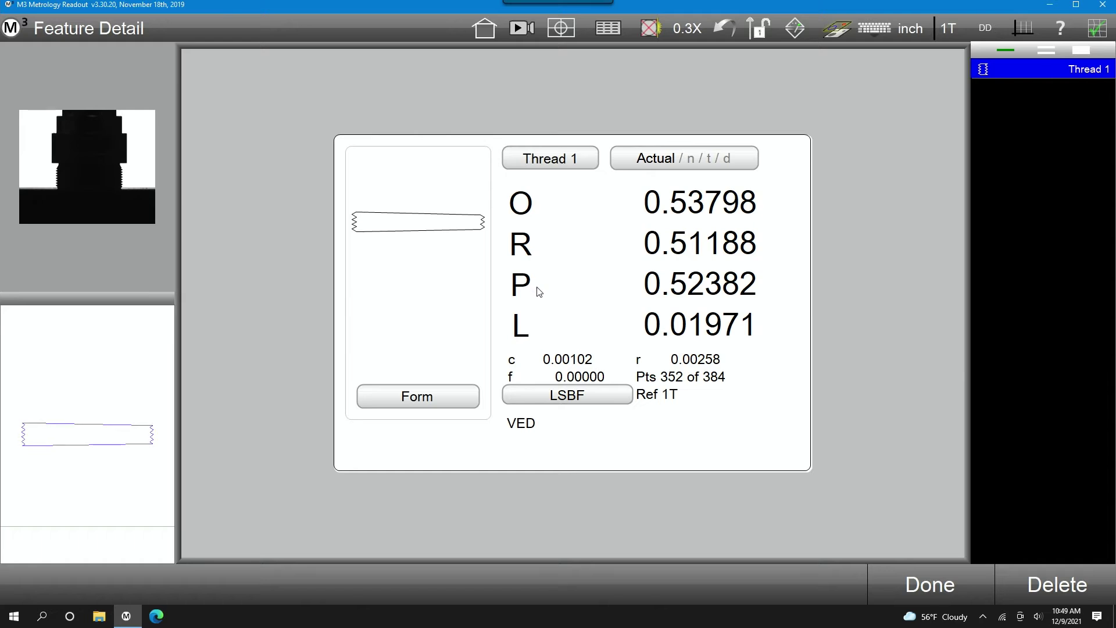
# - Switch Thread 1 to tolerance values and set the 9/16 in, 24-pitch thread's class to 3A
pyautogui.click(671, 165)
pyautogui.click(672, 163)
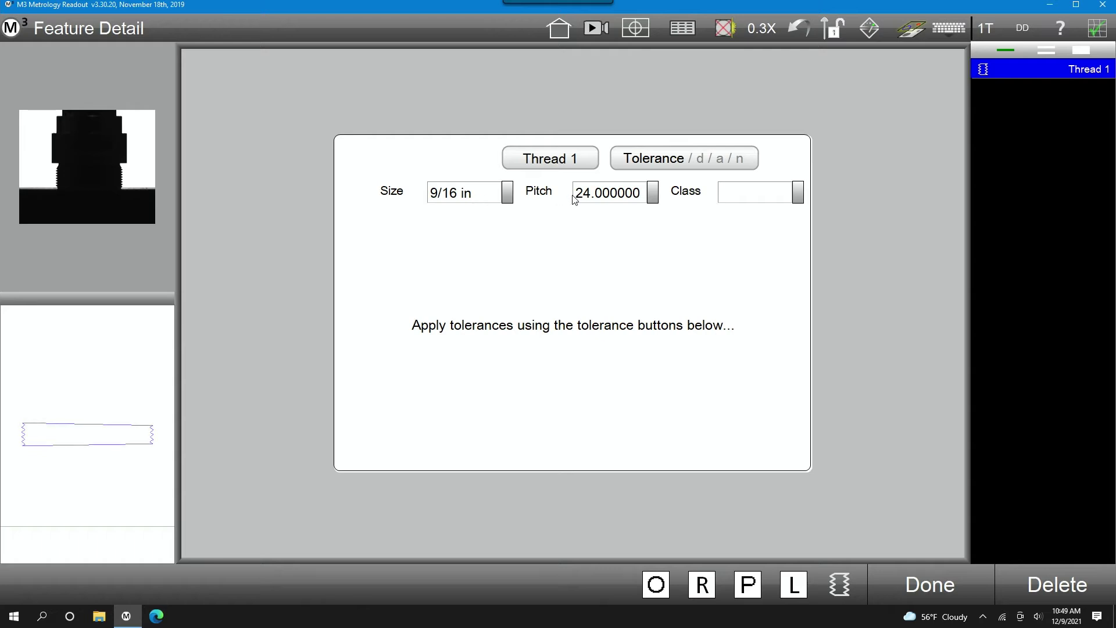
pyautogui.click(738, 193)
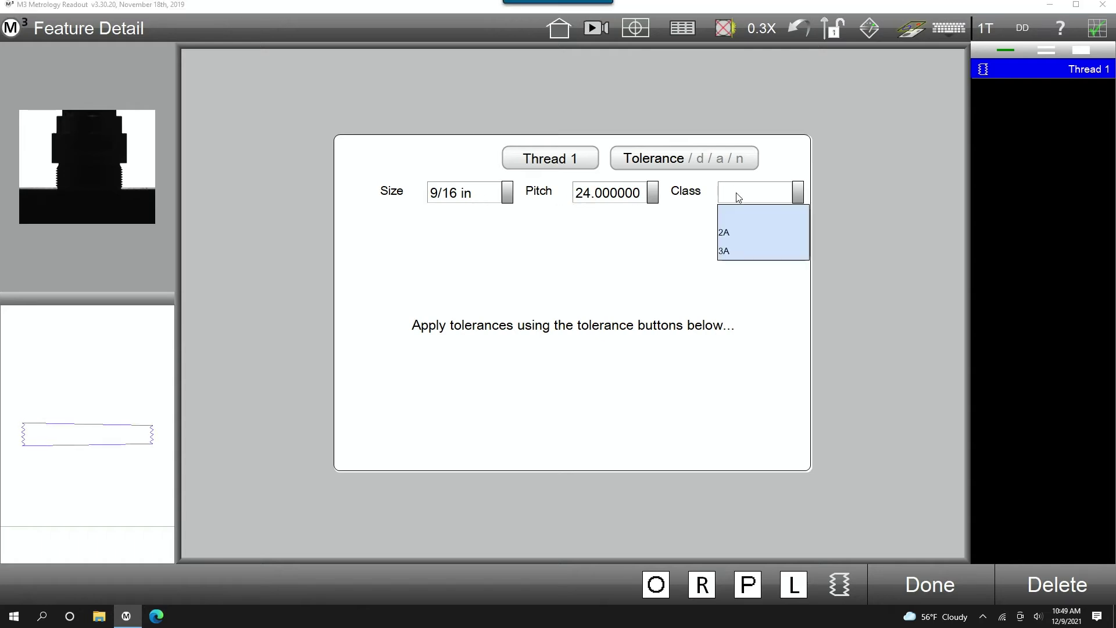
pyautogui.click(735, 253)
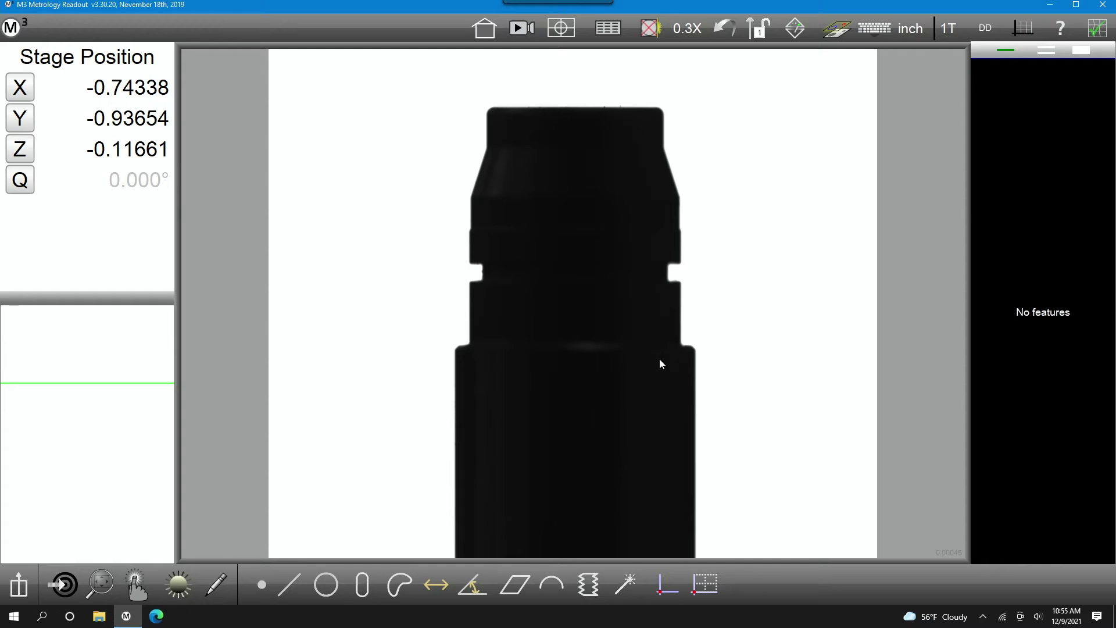
# - Play back the saved Part566 program with automatic CNC playback to get the CSV report
pyautogui.click(11, 28)
pyautogui.click(71, 80)
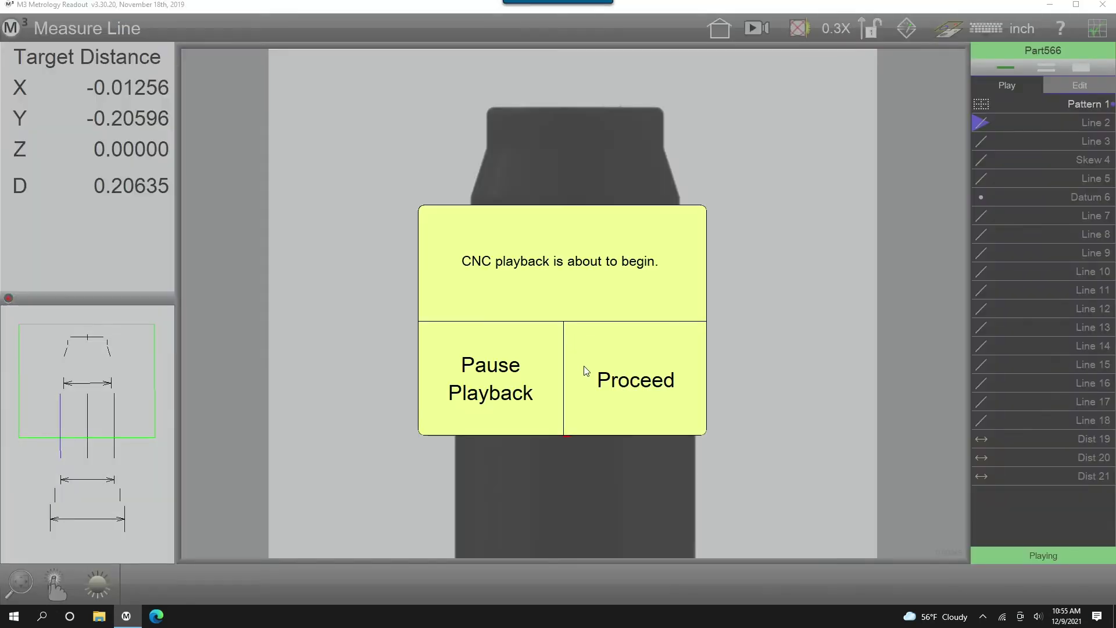
pyautogui.click(598, 390)
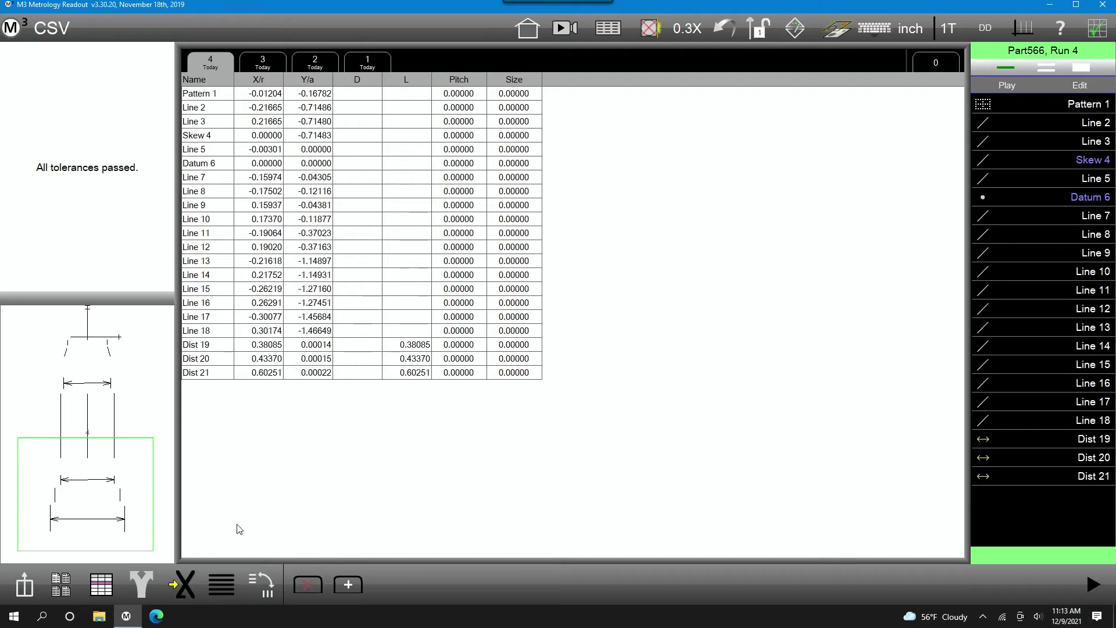
# - Open the list of report templates, then close it
pyautogui.click(68, 586)
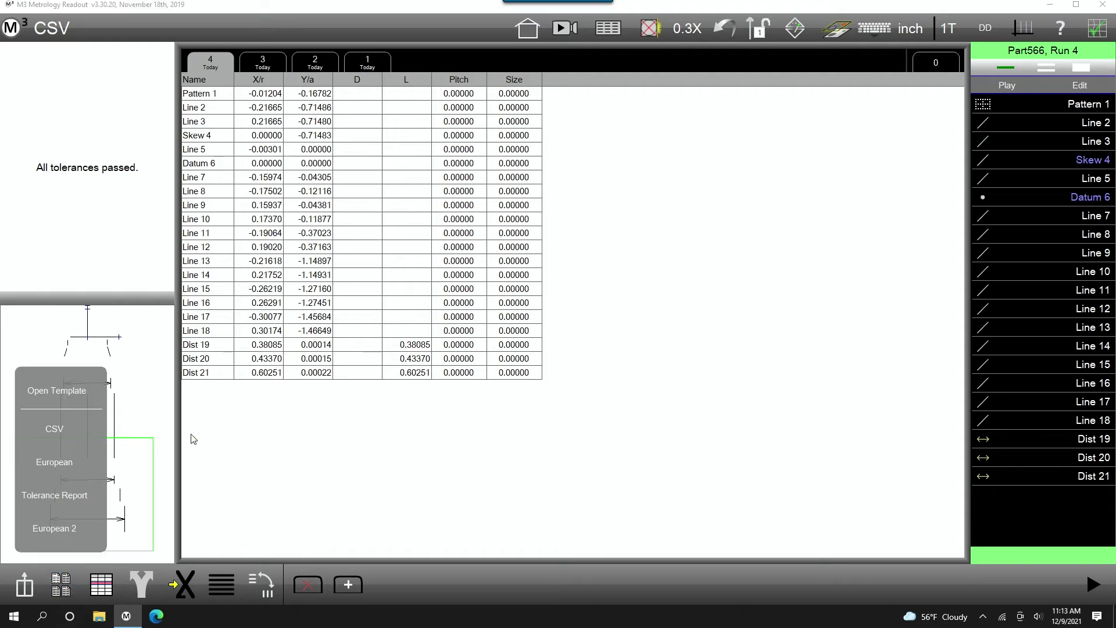
pyautogui.click(367, 457)
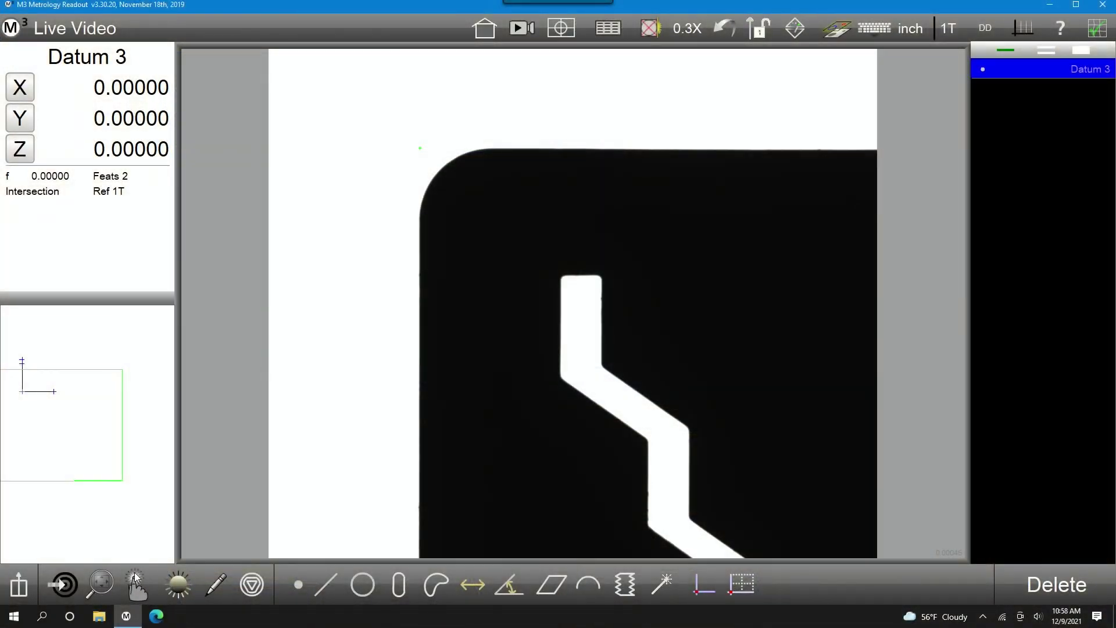
# - Turn on the edge overlay on the live part image from the video tools flyout
pyautogui.click(135, 577)
pyautogui.click(141, 531)
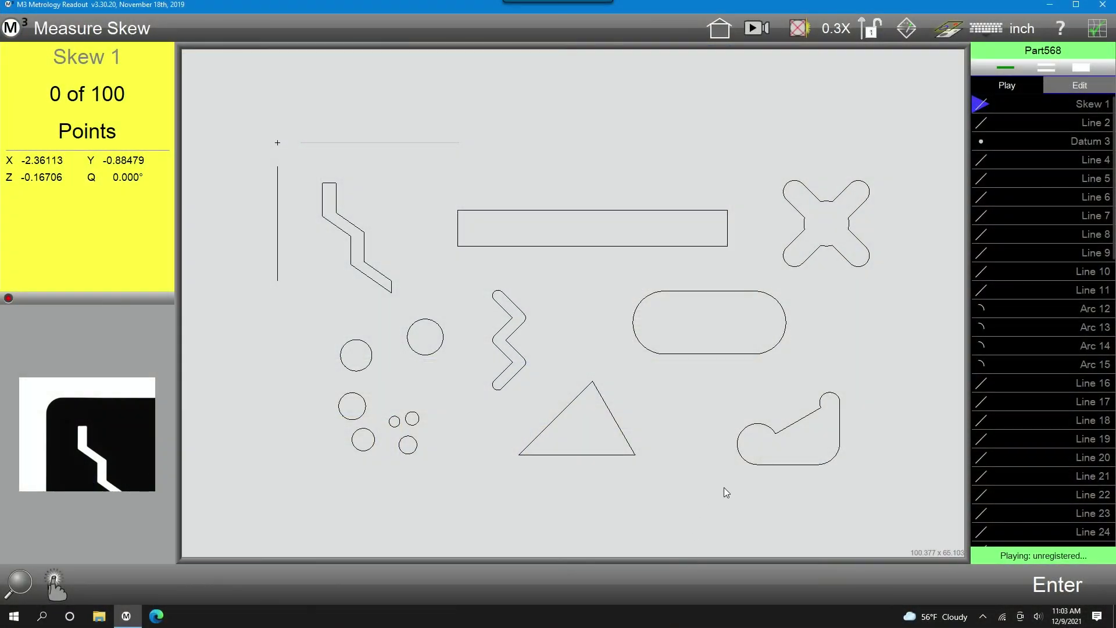
# - Scroll Part568's feature list to review its lines, arcs and circles through Circle 30
pyautogui.scroll(-2, 1041, 234)
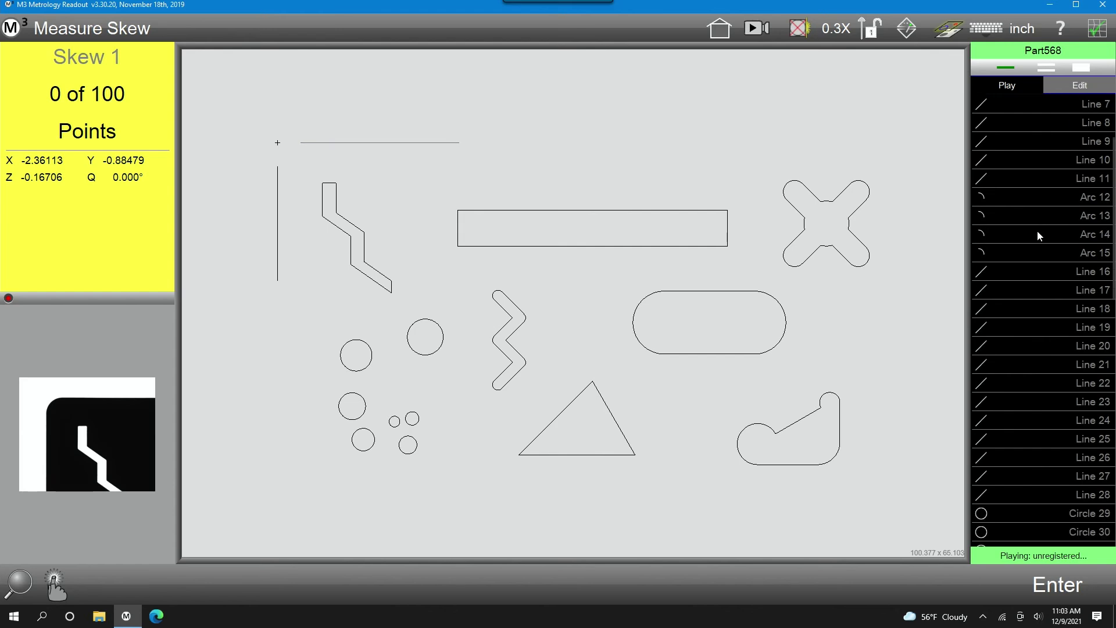